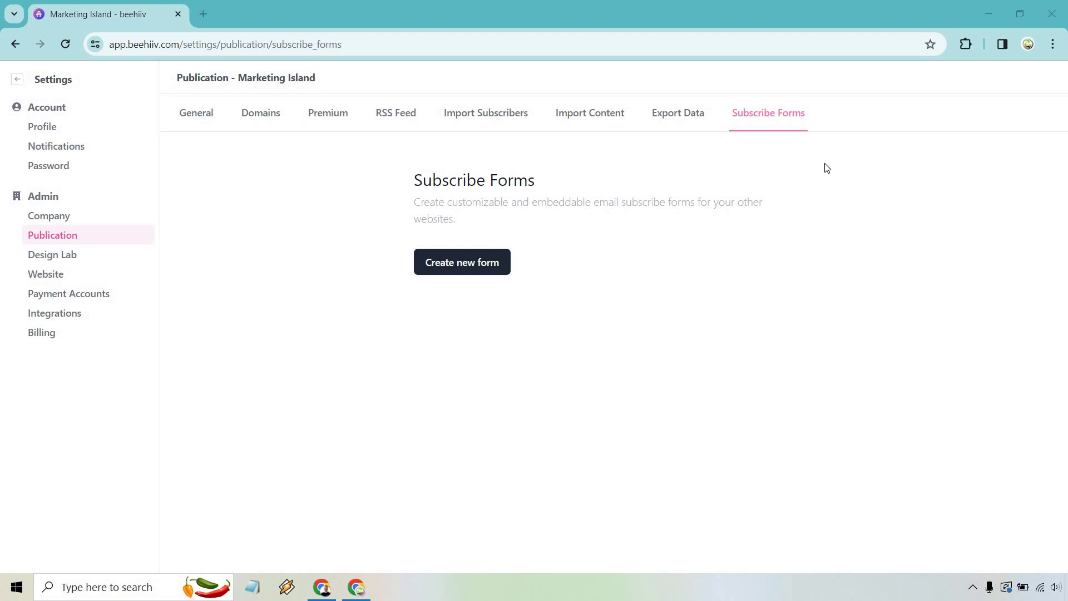
# Create a new subscribe form named 'Marketing Island Website Sign Up'.
pyautogui.click(479, 265)
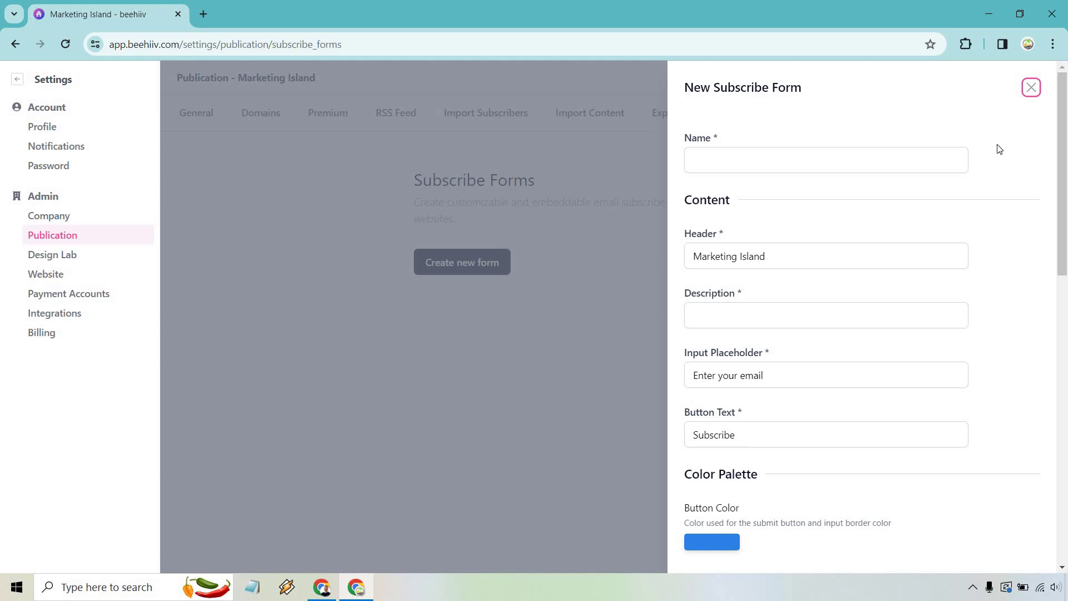
pyautogui.click(827, 164)
pyautogui.write('Marketing Island Website Sign Up')
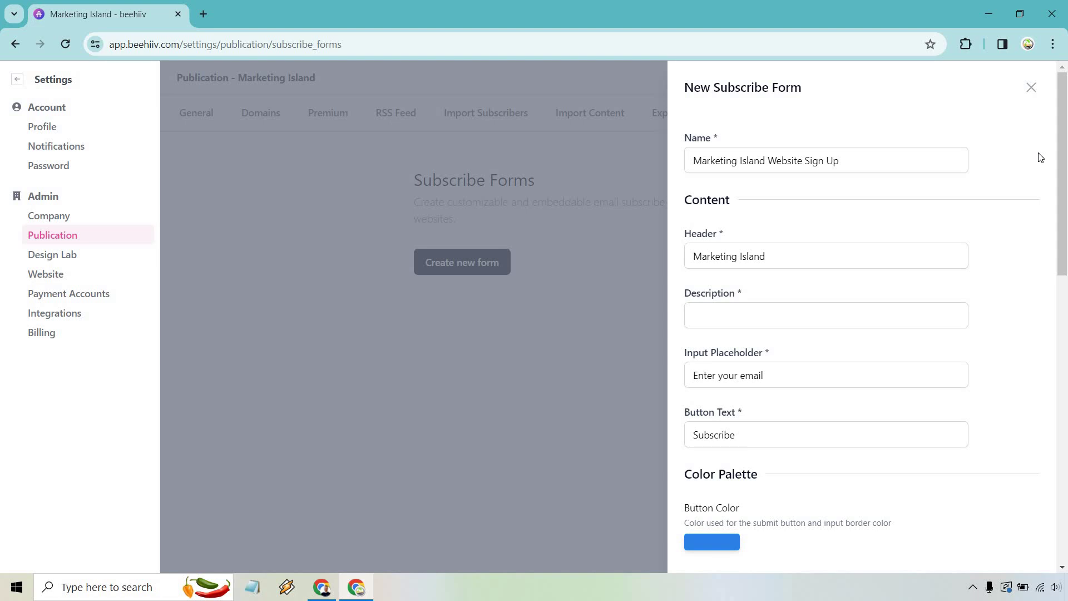
# Set header 'Marketing Island Newsletter', description 'Join The Newsletter Today', placeholder 'Enter your best email'.
pyautogui.click(805, 253)
pyautogui.write('Newsletter')
pyautogui.click(816, 233)
pyautogui.click(748, 315)
pyautogui.write('Join The Newsletter Today')
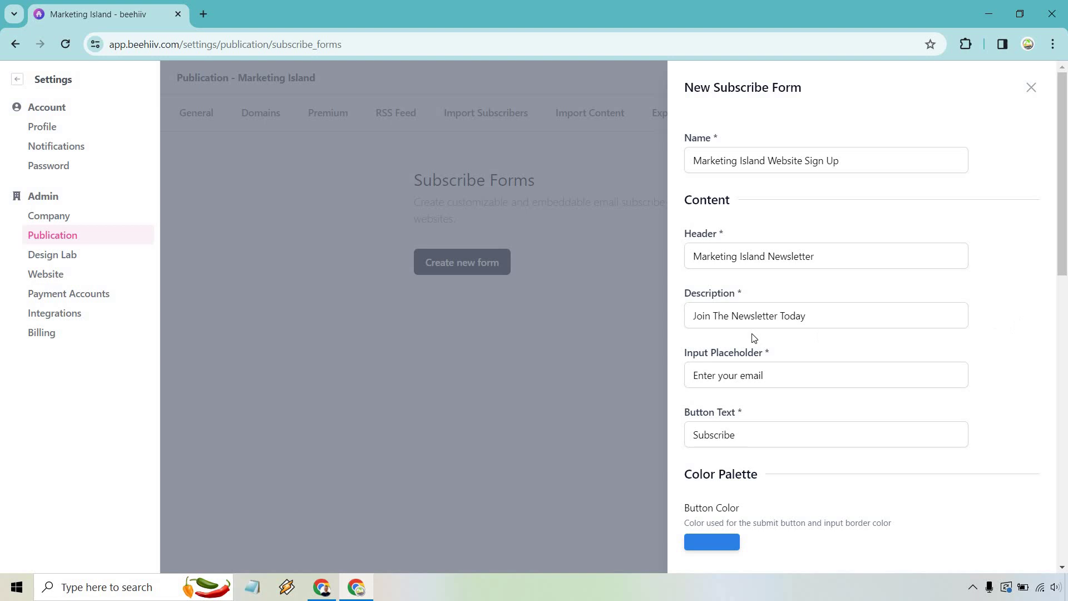
pyautogui.click(739, 378)
pyautogui.write('best')
# Change the Color Palette's card Background Color from bright green to white.
pyautogui.scroll(-1, 1034, 358)
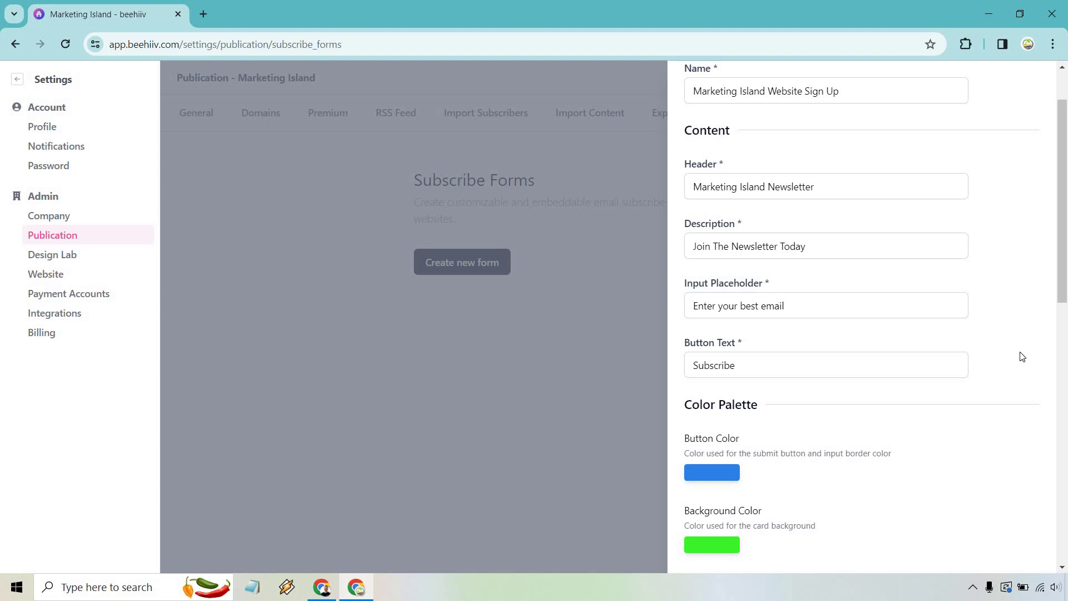
pyautogui.scroll(-2, 1023, 357)
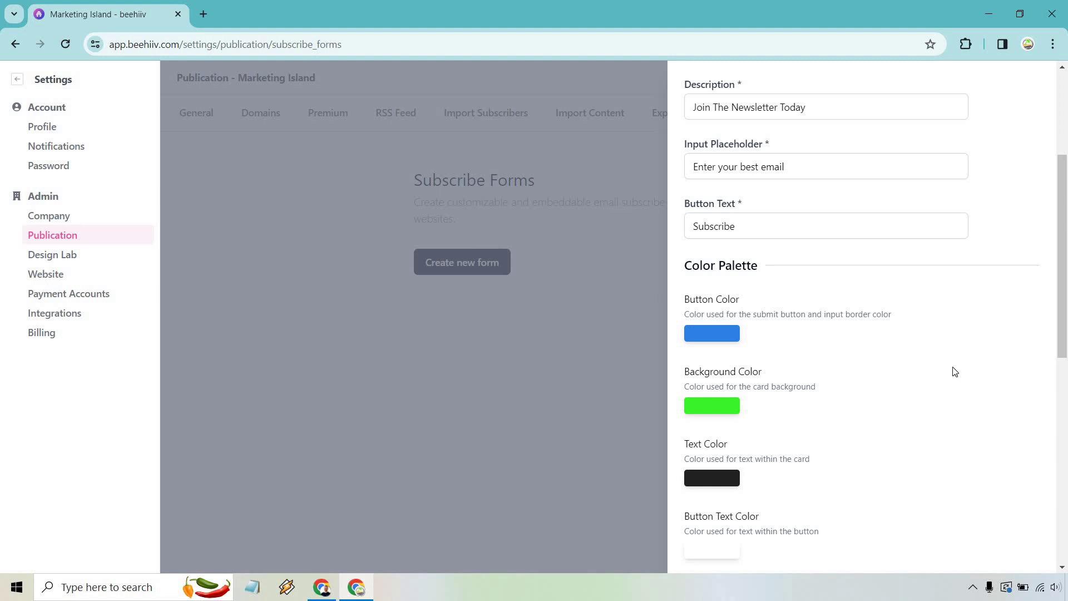
pyautogui.scroll(-1, 949, 350)
pyautogui.scroll(-2, 973, 292)
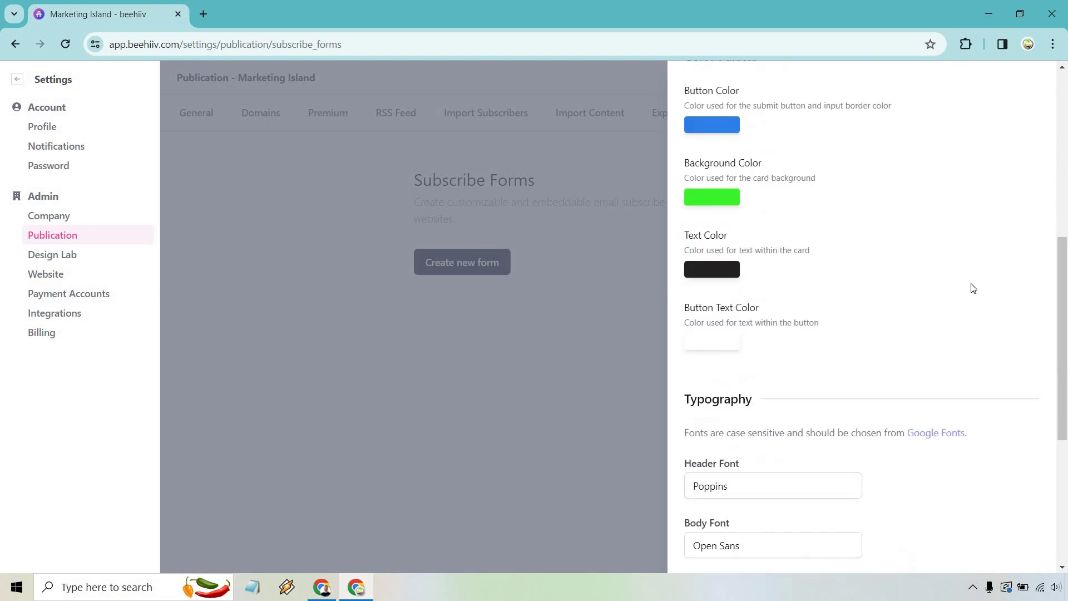
pyautogui.scroll(1, 973, 289)
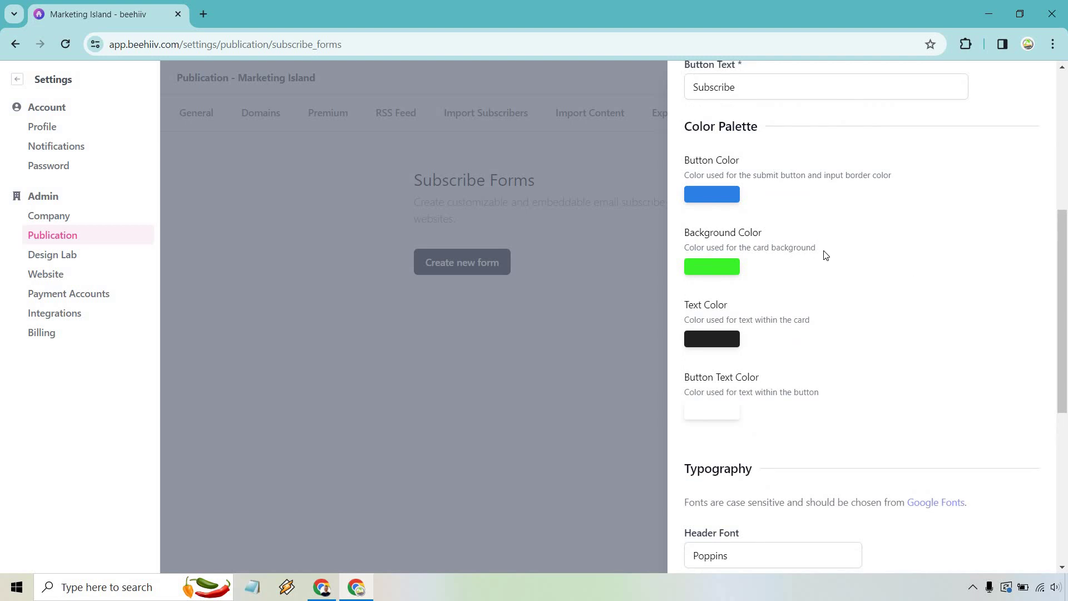
pyautogui.click(724, 269)
pyautogui.scroll(3, 816, 266)
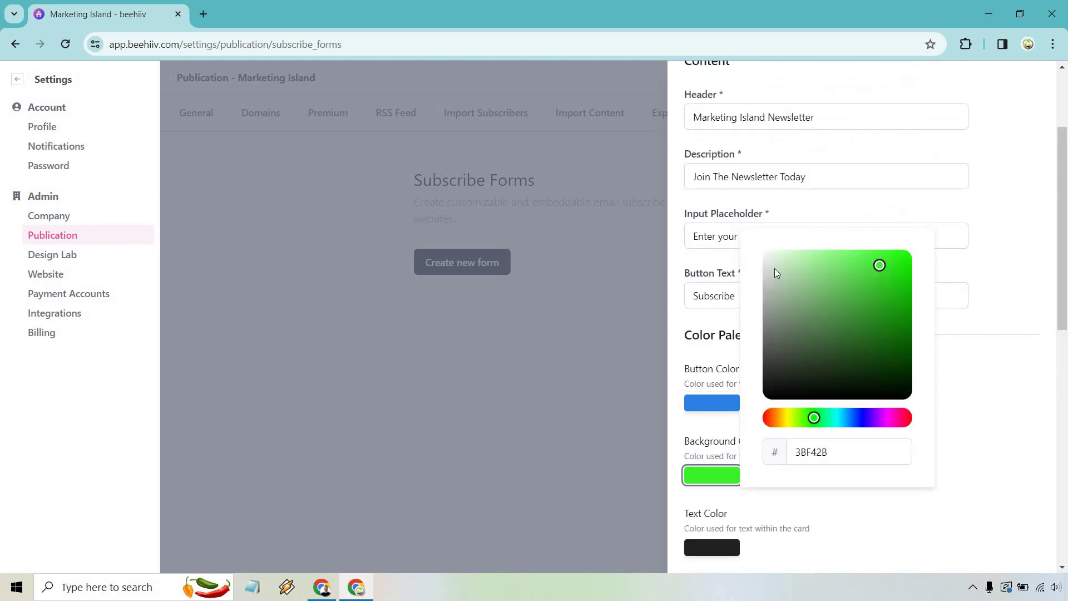
pyautogui.moveTo(776, 271); pyautogui.dragTo(761, 265)
pyautogui.click(993, 384)
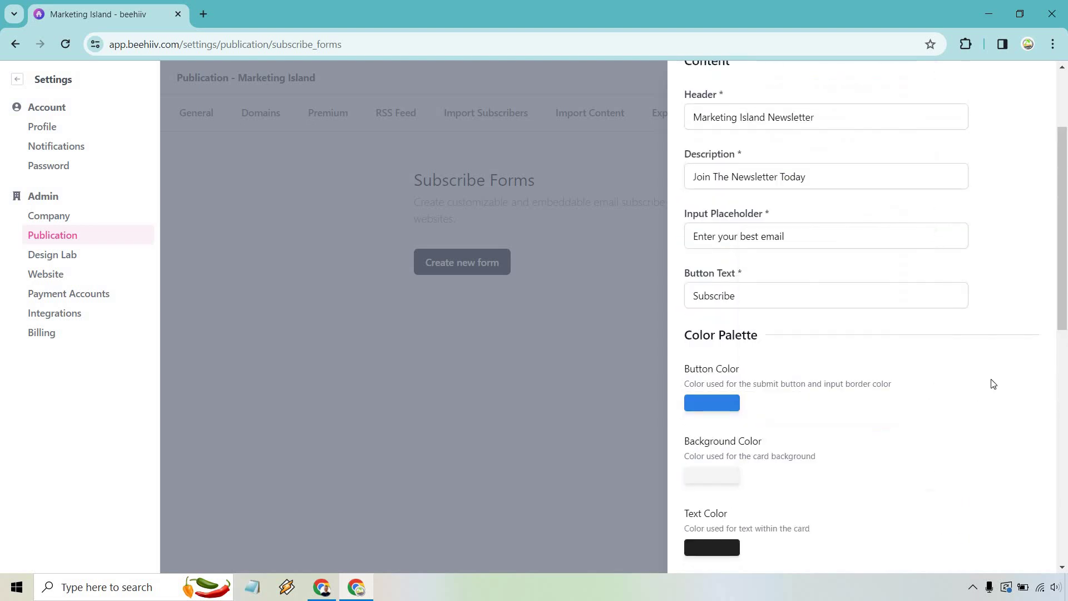
pyautogui.scroll(-3, 994, 383)
pyautogui.scroll(-5, 989, 284)
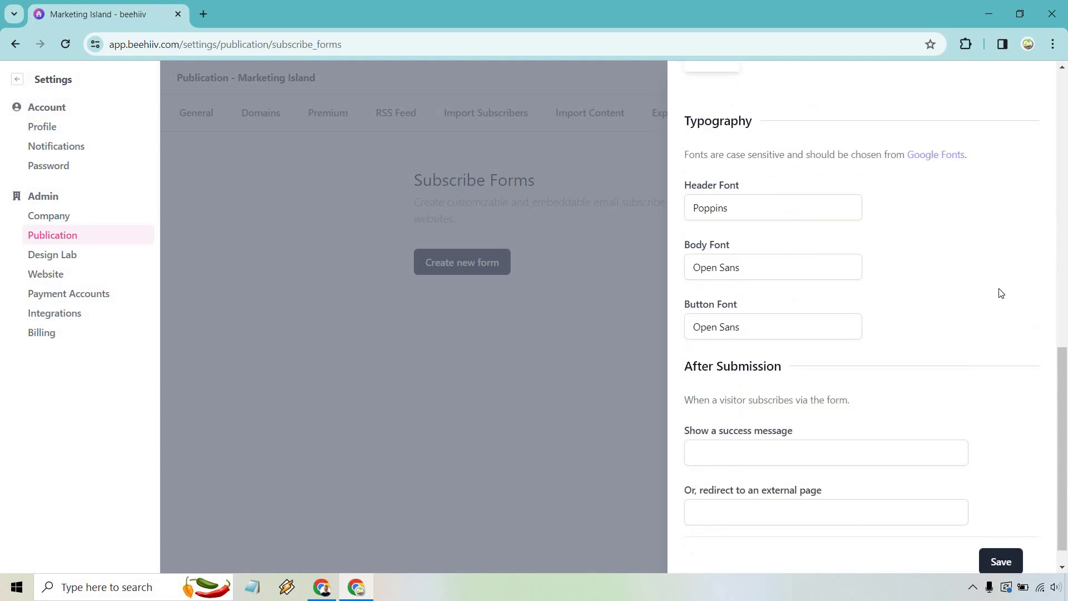
# Clear the After Submission success message text, then save the subscribe form.
pyautogui.scroll(-1, 1000, 296)
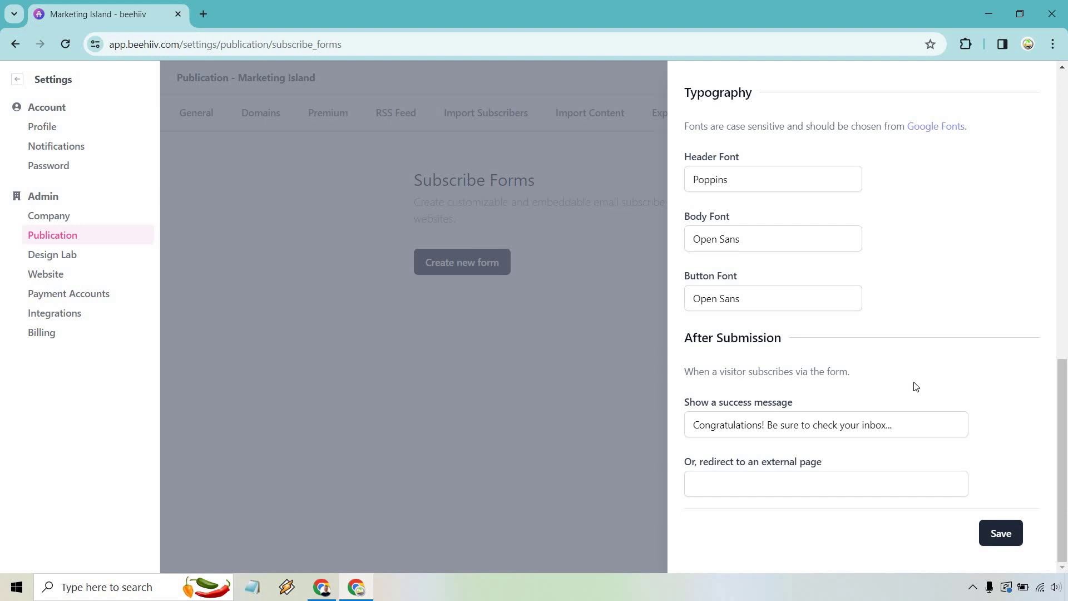
pyautogui.click(899, 425)
pyautogui.hotkey('ctrl', 'a')
pyautogui.press('BackSpace')
pyautogui.click(844, 442)
pyautogui.click(1004, 531)
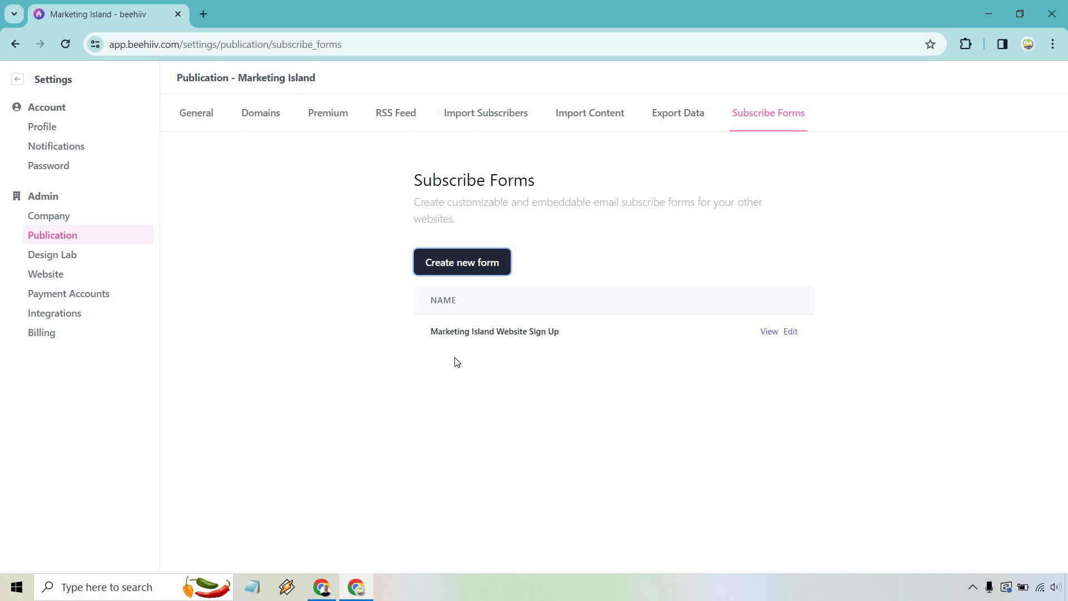
# View the saved form's embed options down to the Fixed Width code (width 480, height 320).
pyautogui.click(766, 331)
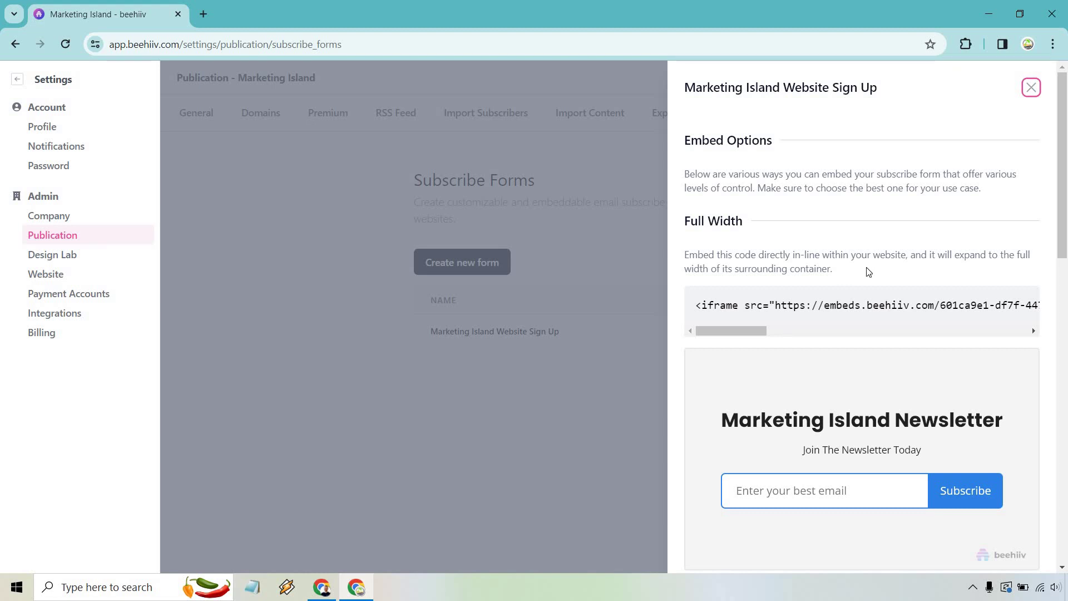
pyautogui.scroll(-4, 1045, 240)
pyautogui.scroll(-4, 1046, 238)
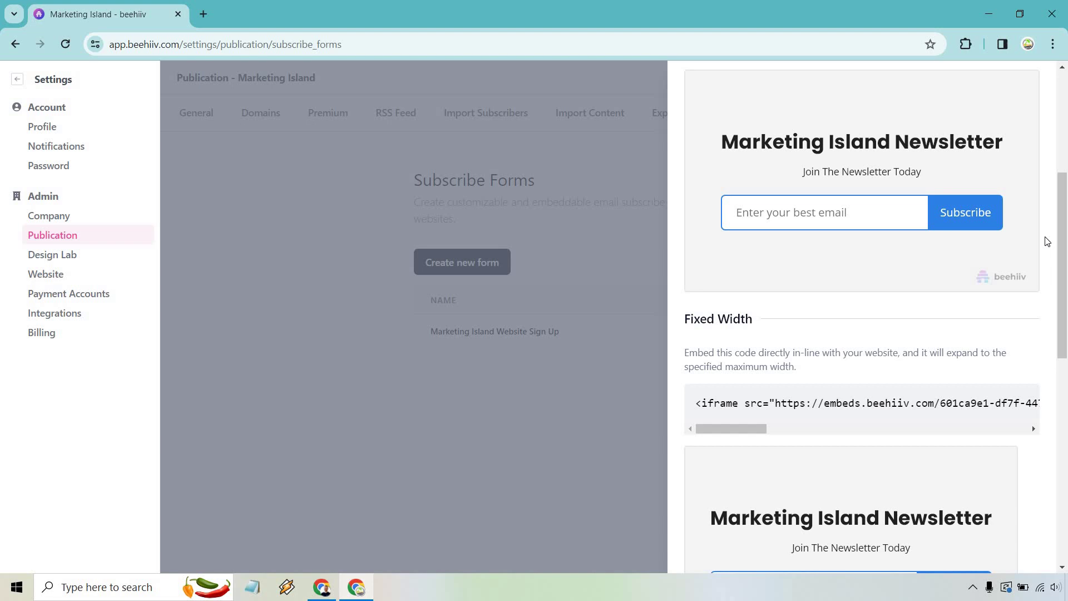
pyautogui.moveTo(757, 289); pyautogui.dragTo(885, 295)
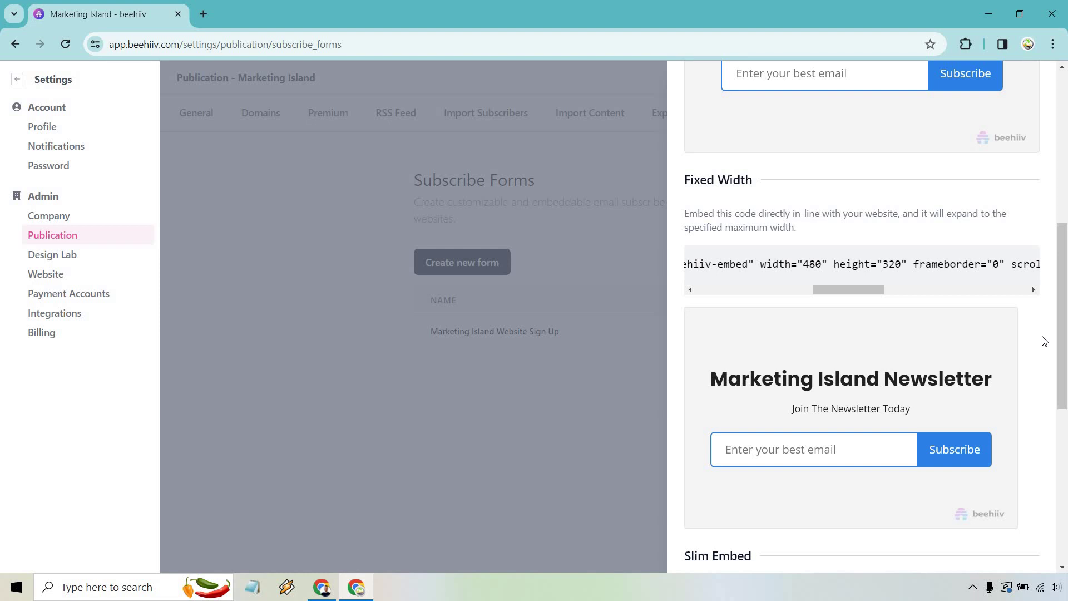
pyautogui.scroll(-6, 1044, 341)
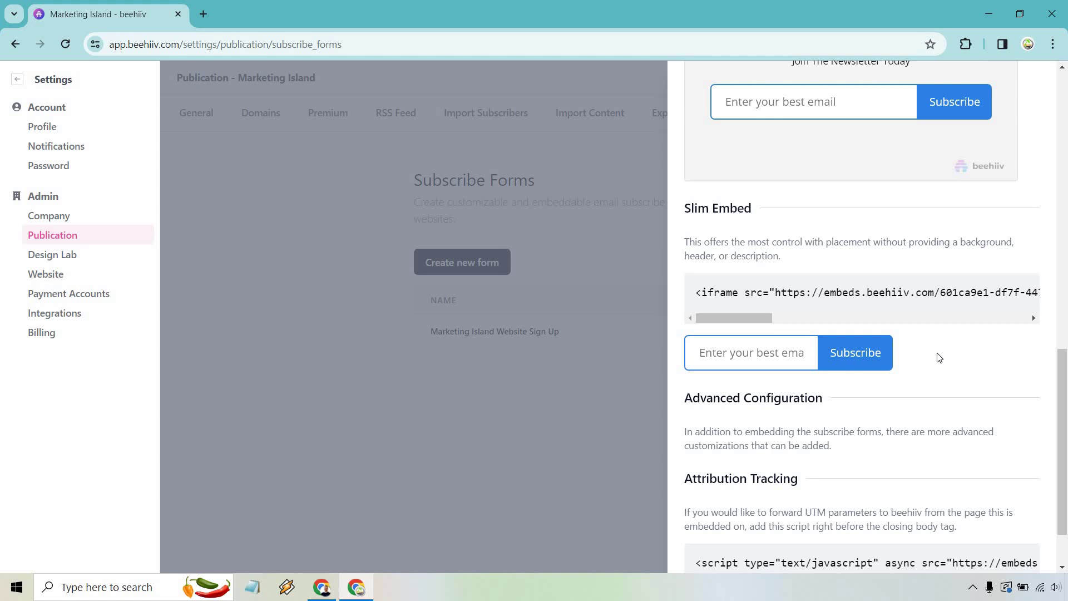
pyautogui.scroll(-2, 940, 350)
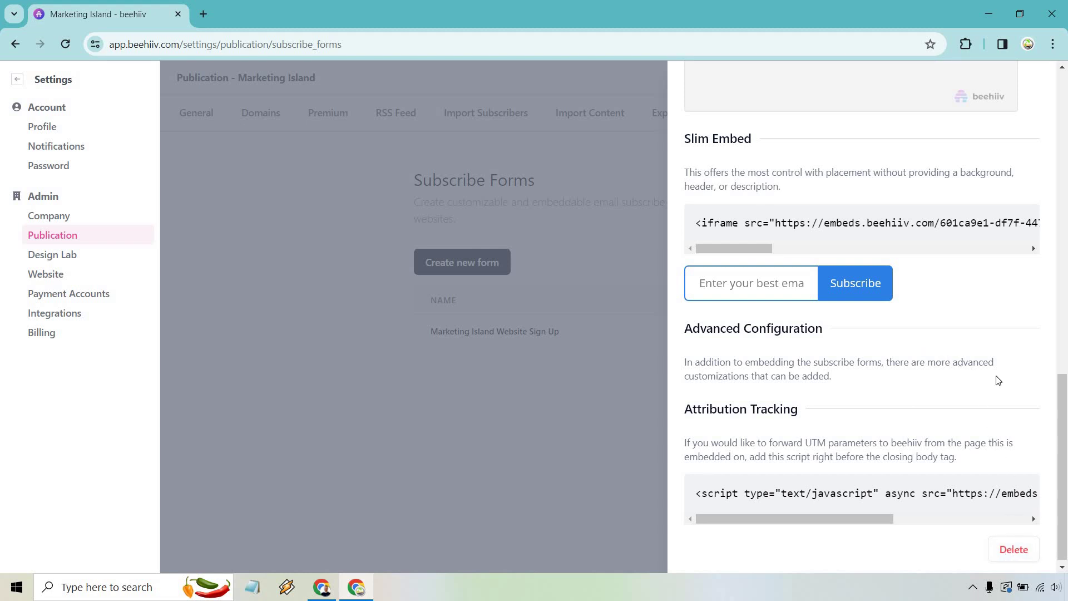
pyautogui.scroll(5, 999, 381)
pyautogui.scroll(7, 1002, 397)
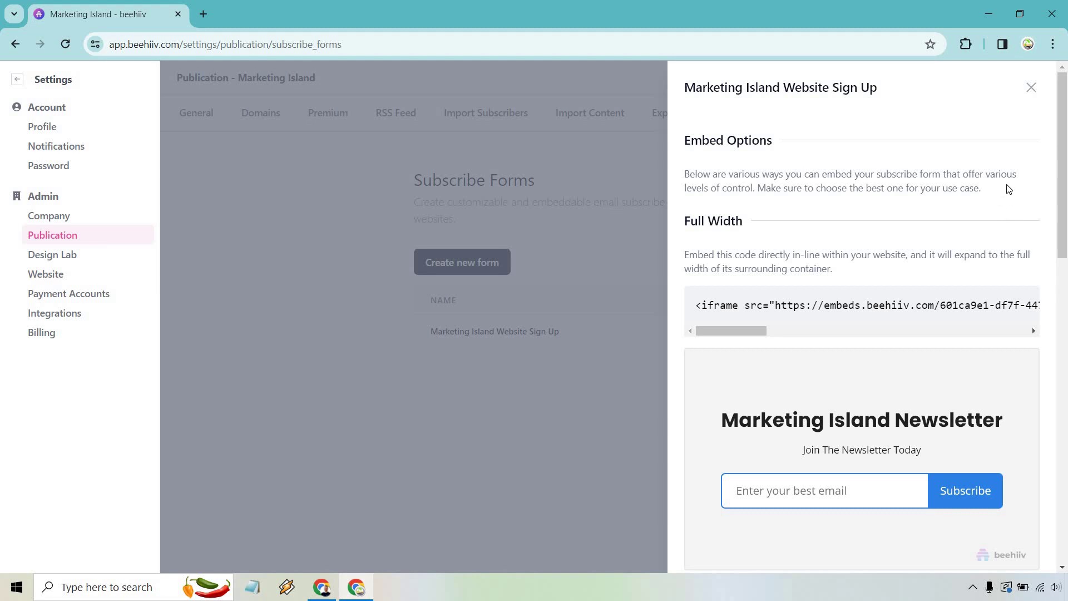
# Close the embed options side panel to return to the Subscribe Forms list.
pyautogui.click(1031, 89)
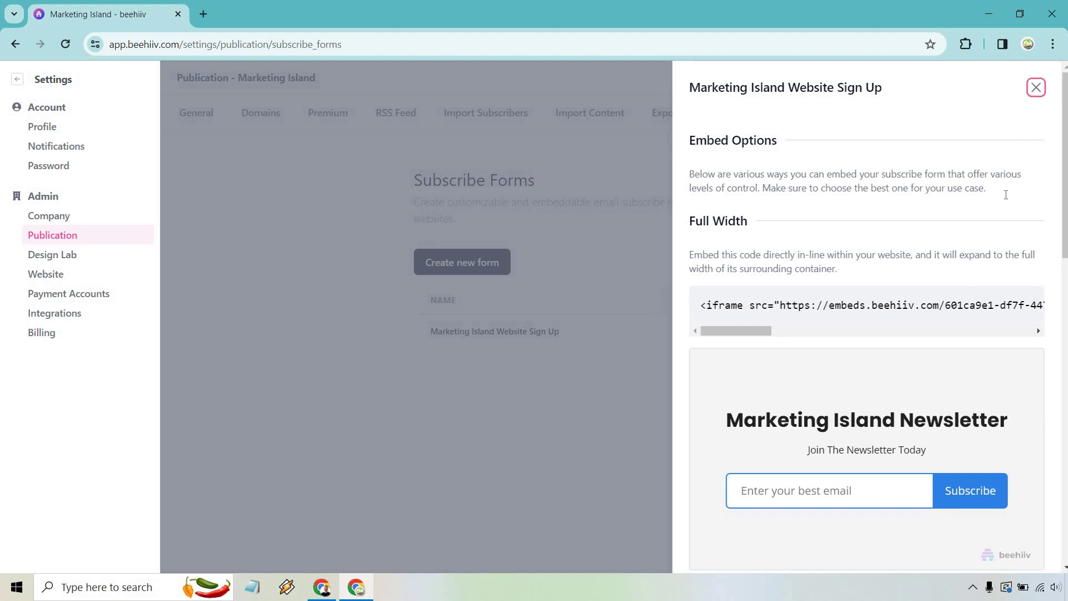